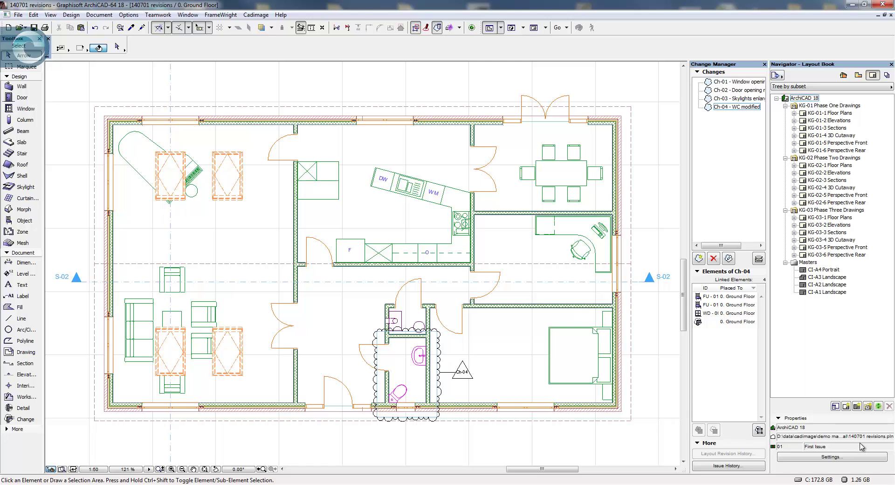
Step: Open the CI-A1 Landscape master layout and bring up the settings of the Revision History table in its title block
double_click(827, 292)
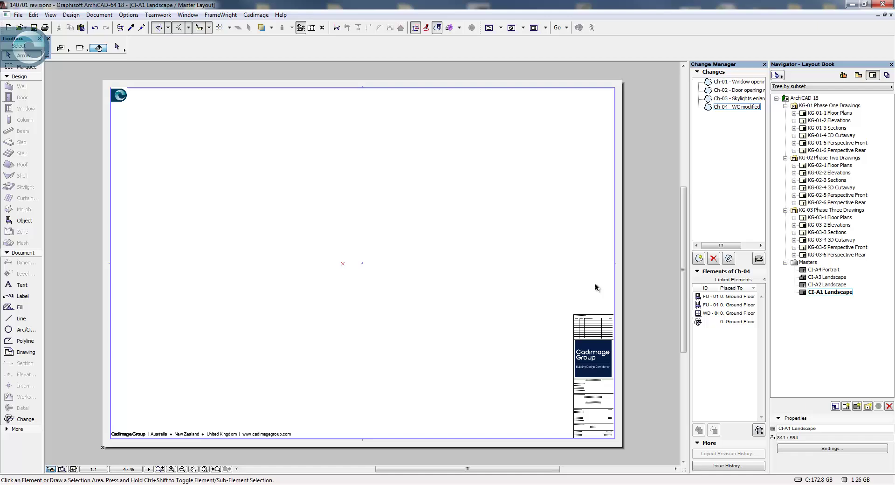
scroll(605, 336, "up", 5)
middle_click_drag(610, 326, 474, 278)
scroll(466, 272, "up", 1)
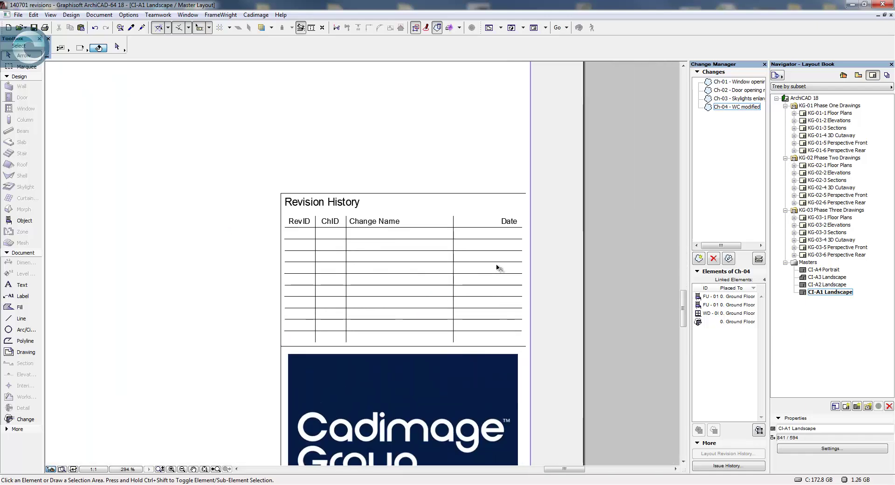
left_click(453, 262)
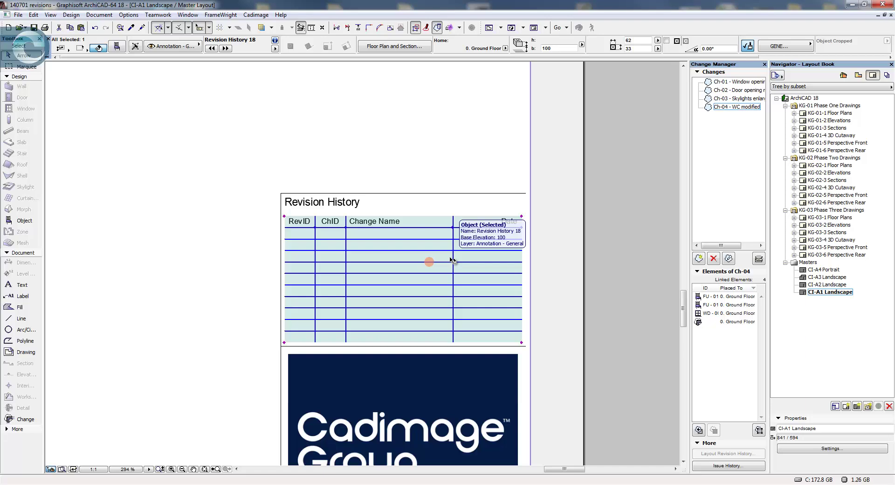
double_click(452, 262)
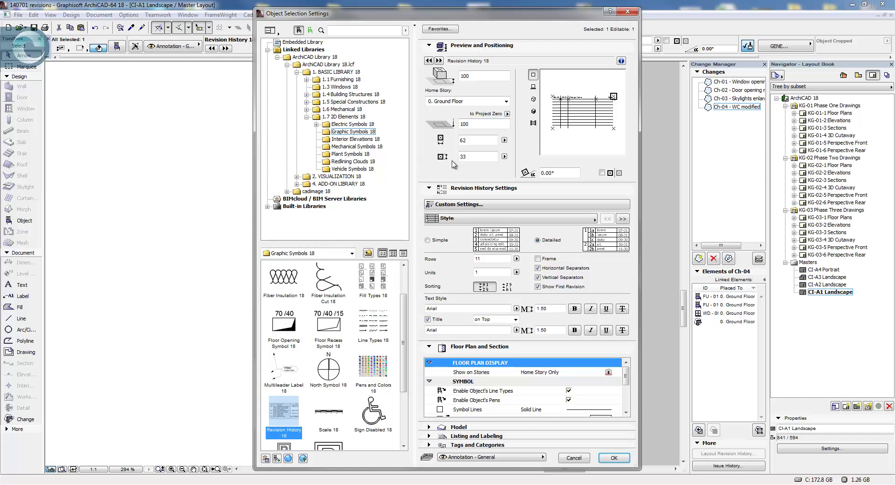
Step: Try the Simple style for the revision history table and return it to Detailed
left_click(475, 140)
left_click(479, 155)
left_click(440, 242)
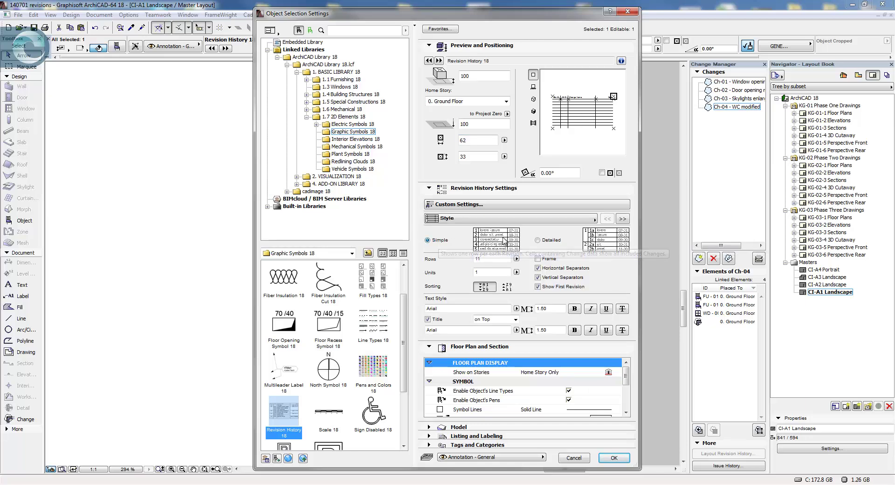
left_click(548, 244)
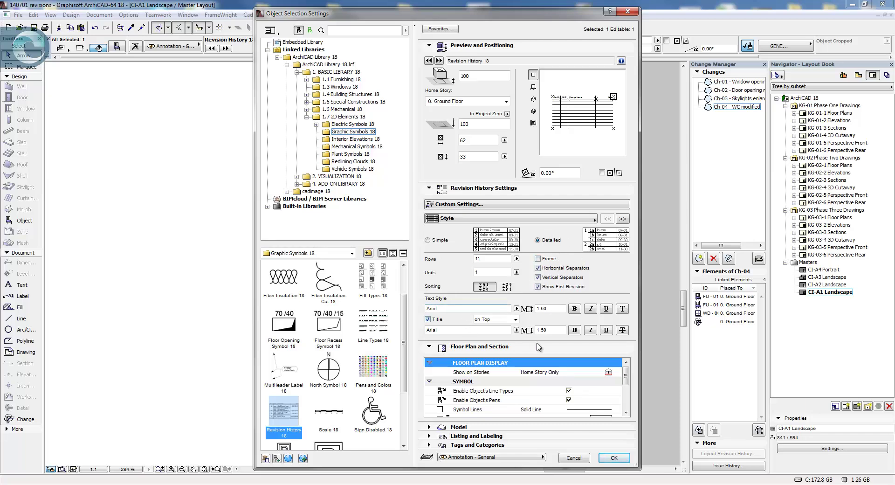
Step: Add a fifth column to the table content, view its available data types, and remove the column again
left_click(622, 220)
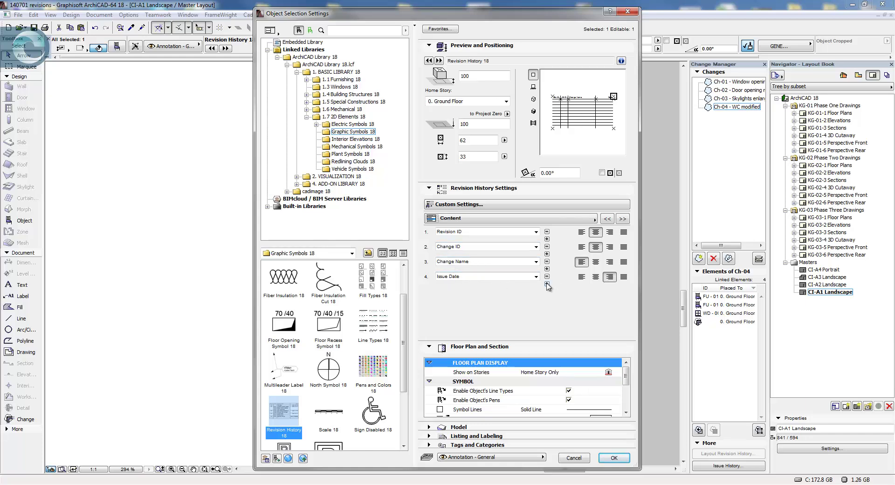
left_click(487, 293)
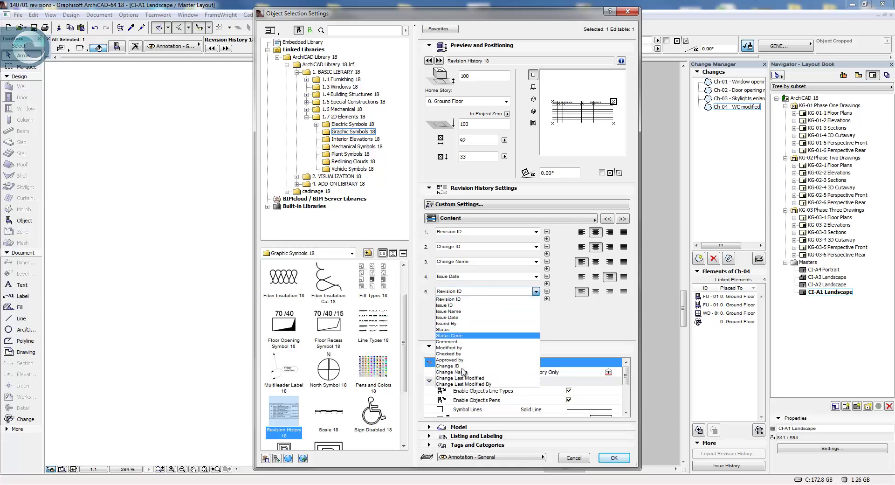
left_click(566, 327)
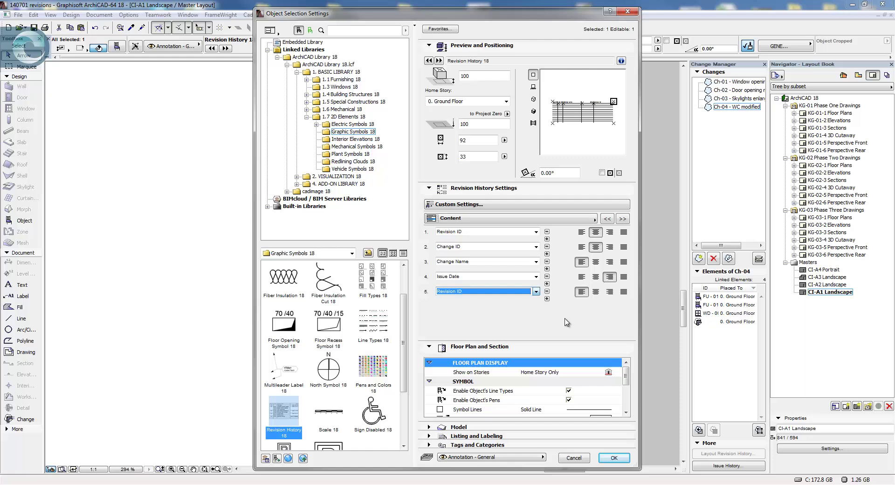
left_click(546, 292)
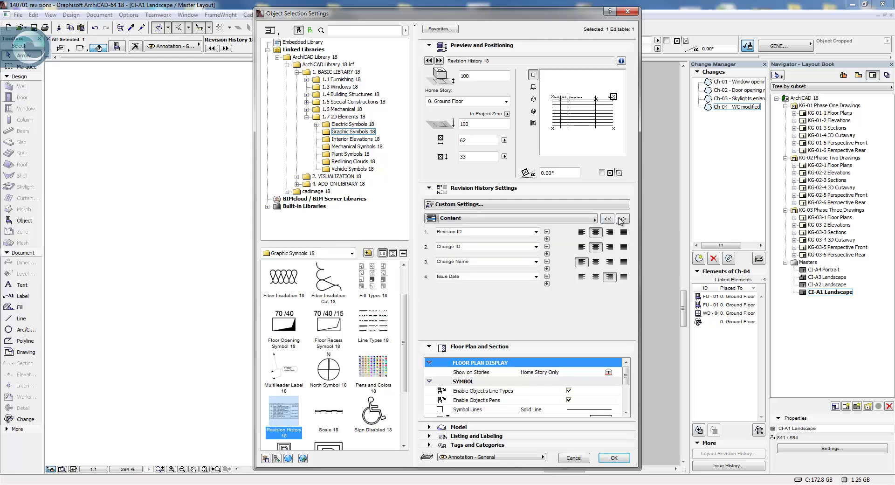
Step: Give the revision ID, change ID and change name columns the custom titles "Rev", "Ch" and "Title"
left_click(623, 218)
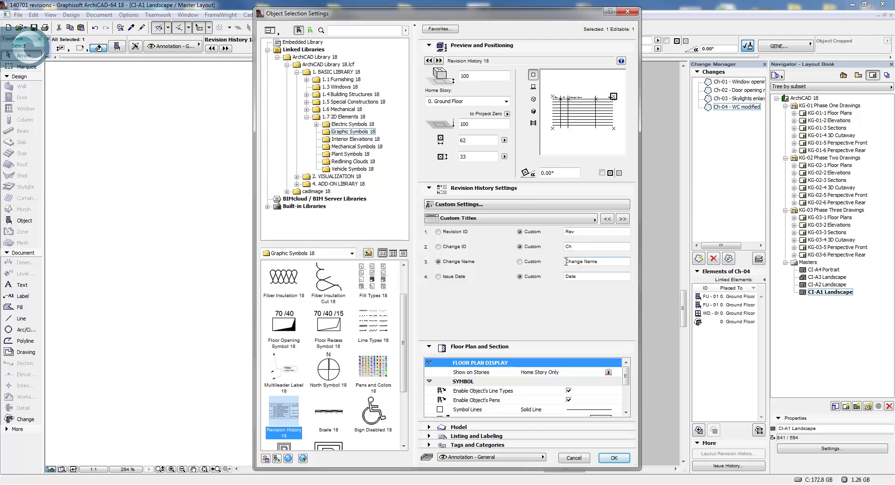
left_click(582, 263)
type("Title")
left_click(578, 276)
Step: Enable the "Work in Progress" watermark on work-in-progress layouts with a red text pen and apply the table settings
left_click(621, 219)
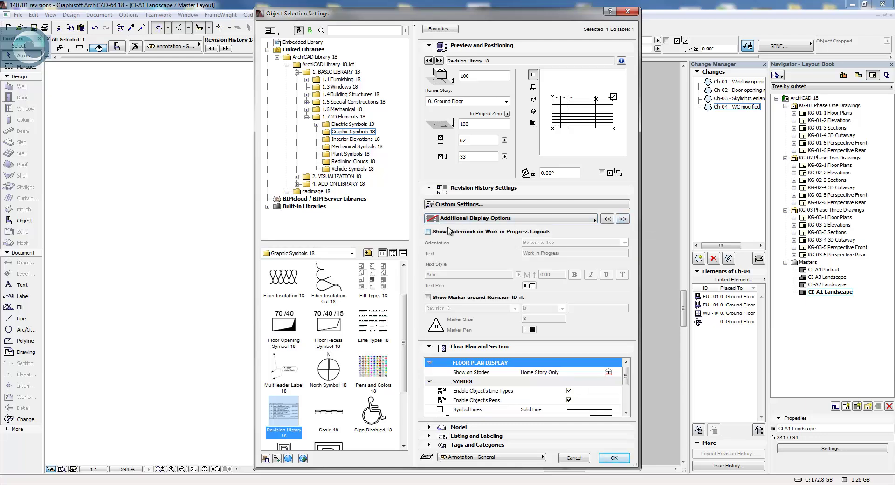
left_click(434, 231)
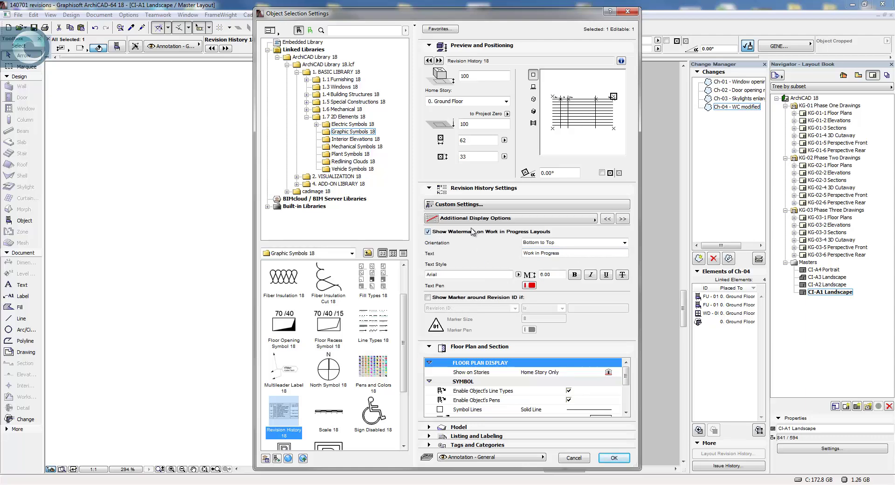
triple_click(540, 252)
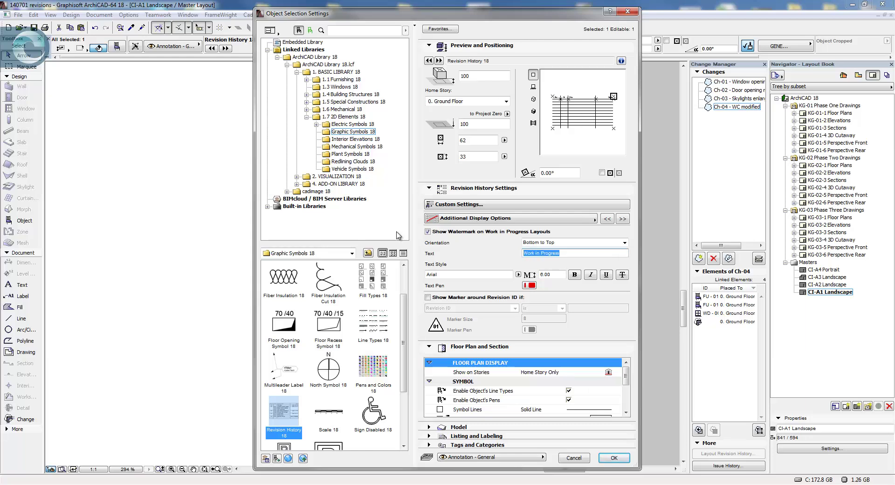
left_click(530, 285)
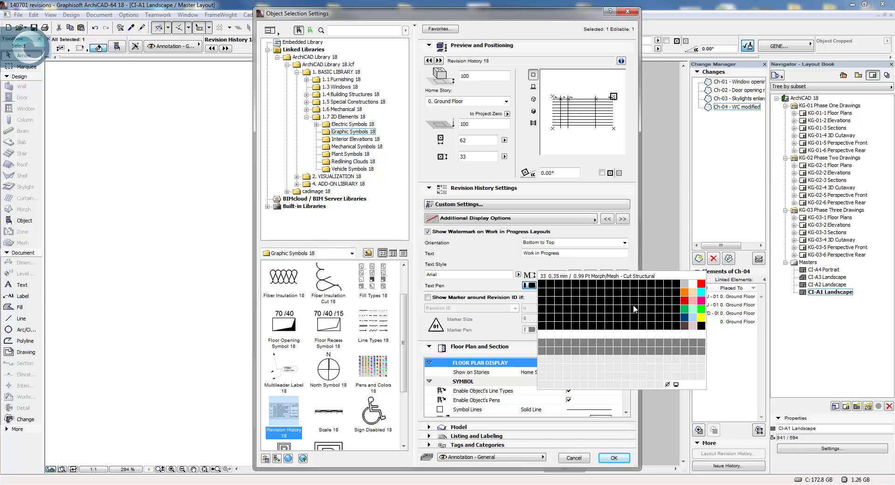
left_click(701, 283)
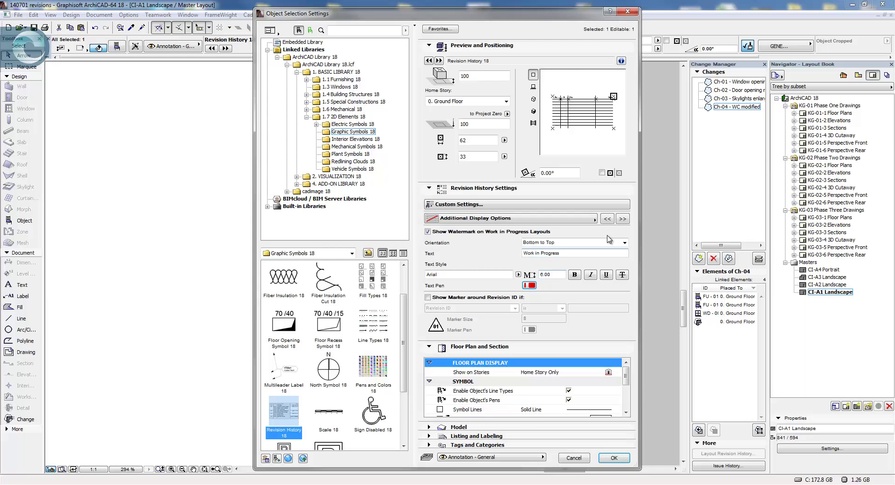
left_click(622, 218)
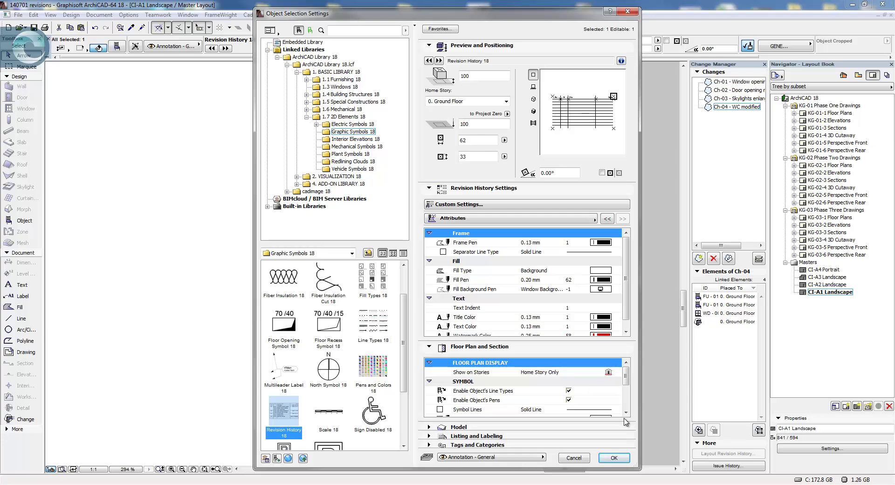
left_click(614, 458)
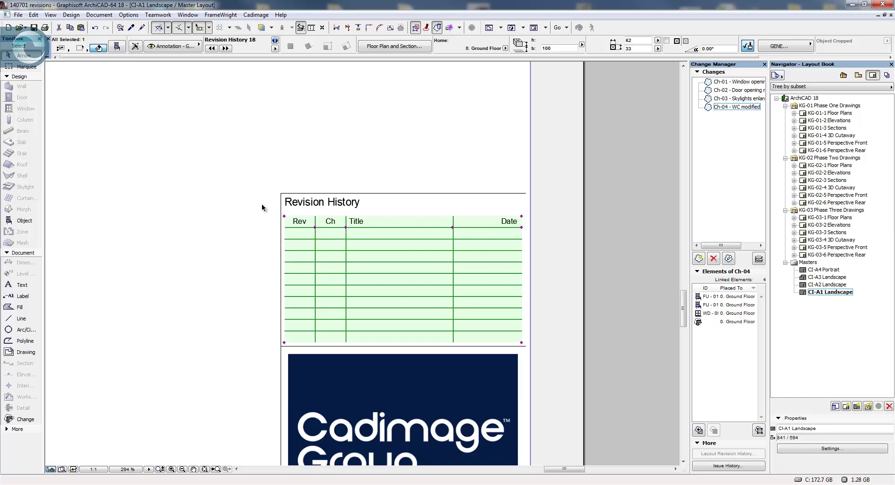
Step: Try resizing the revision table to about 78 by 54 mm and adjusting the widths of its Ch and Date columns
left_click(284, 217)
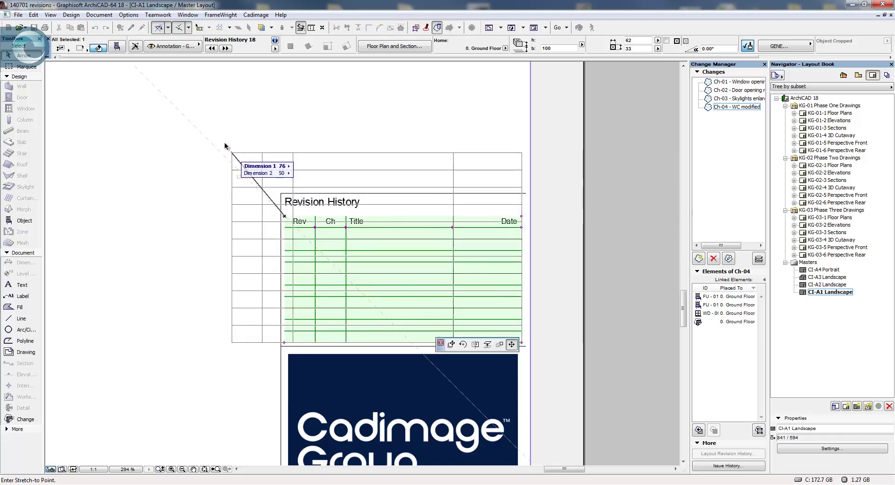
left_click(221, 137)
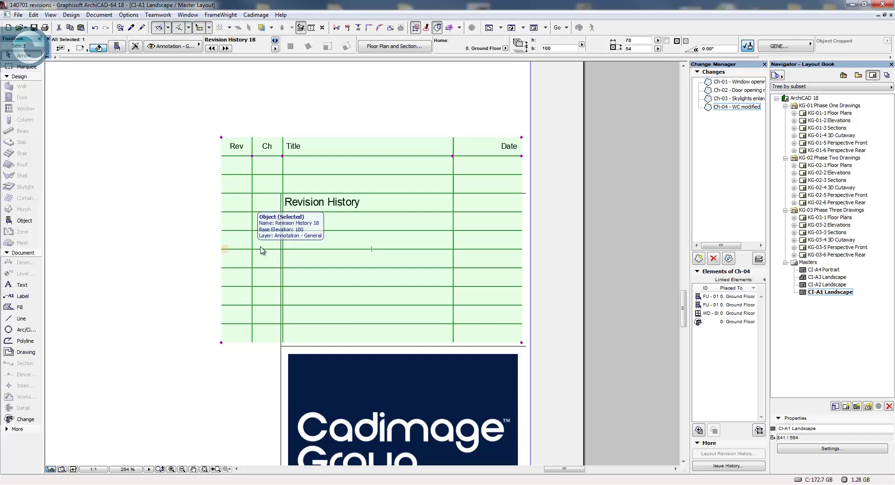
left_click(282, 156)
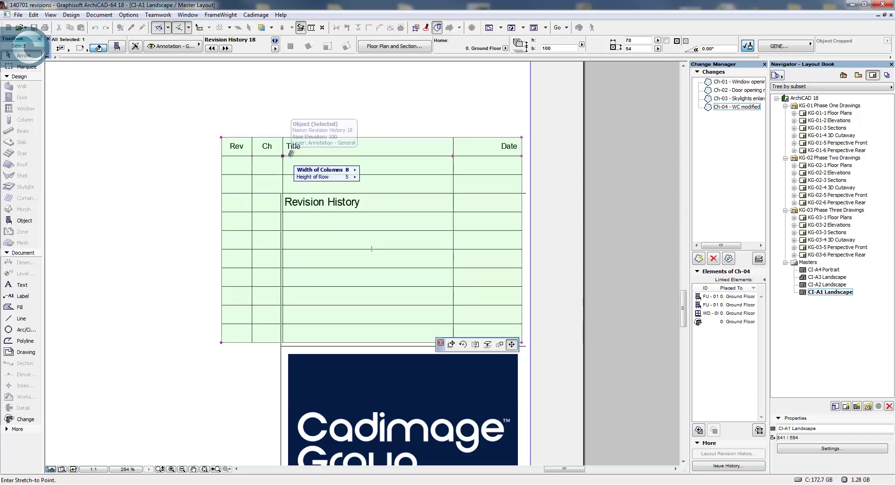
left_click(302, 152)
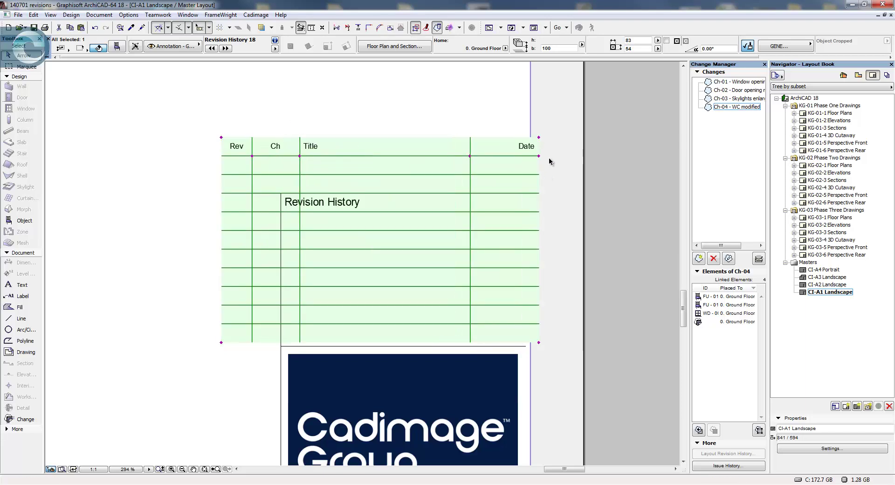
left_click(539, 156)
left_click(518, 156)
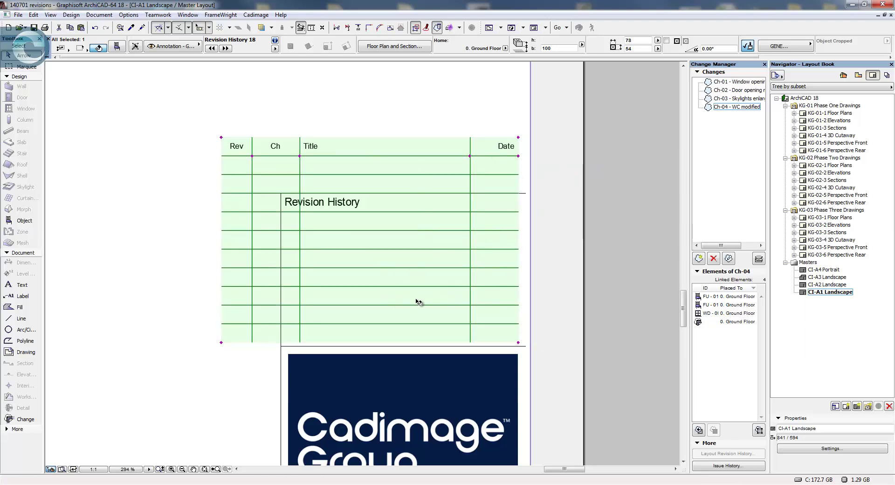
left_click(540, 277)
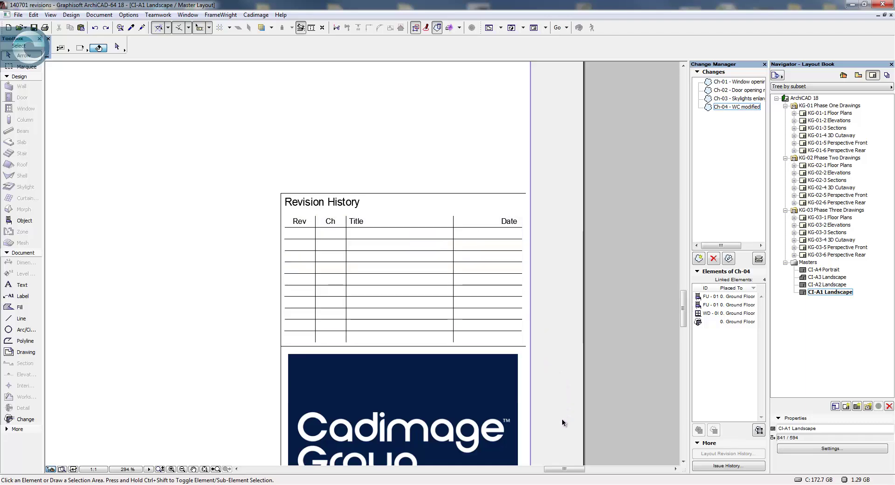
Step: Examine the Layout Revision autotext items available for the revision ID text in the title block, without inserting any
middle_click_drag(564, 407, 533, 121)
middle_click_drag(533, 321, 522, 56)
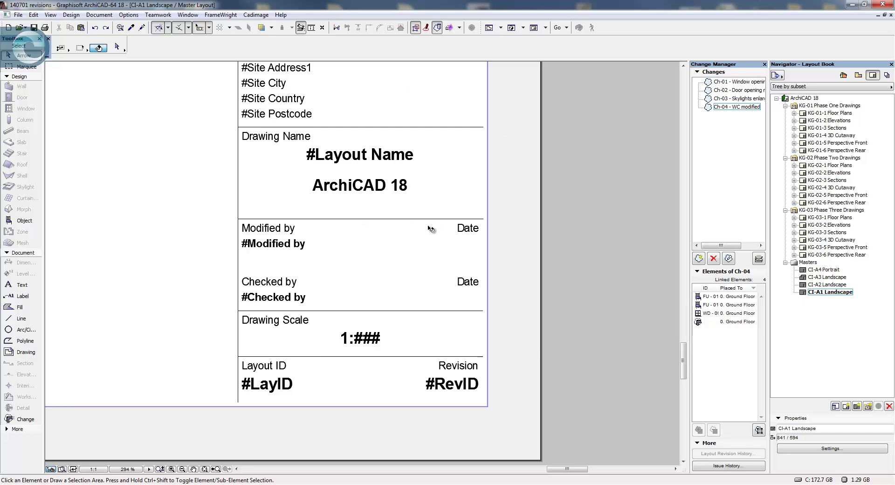
left_click(456, 389)
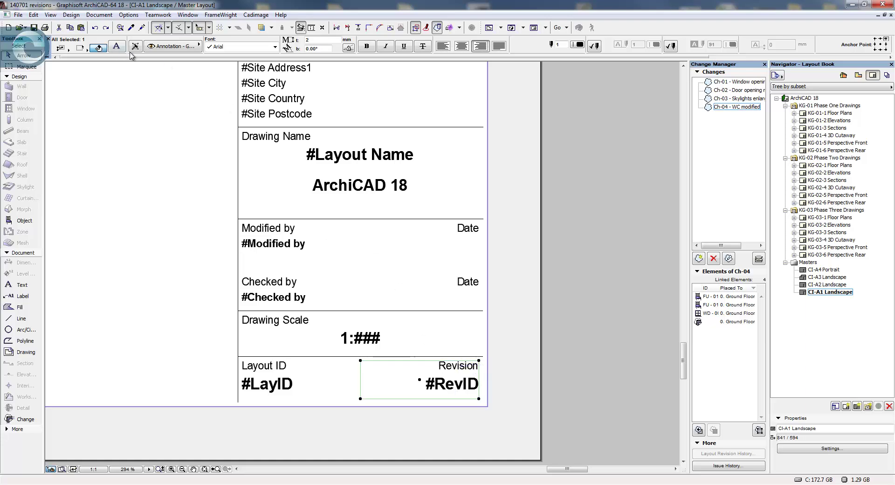
double_click(457, 385)
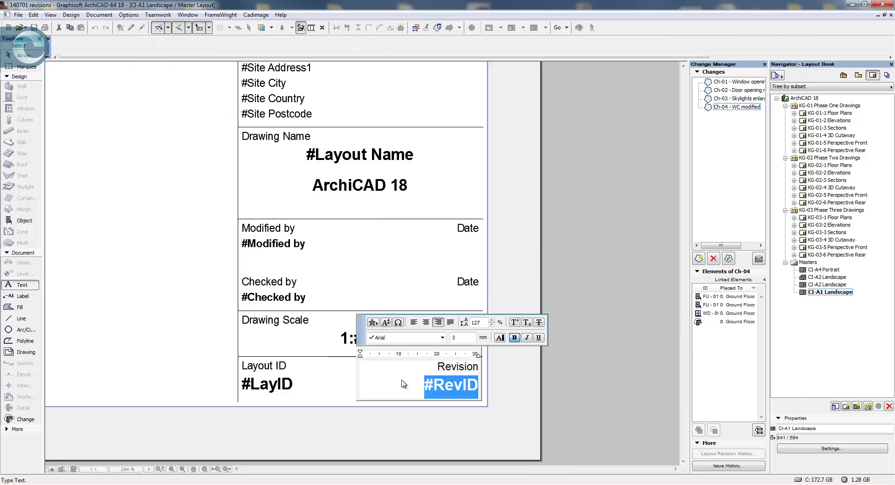
left_click(386, 322)
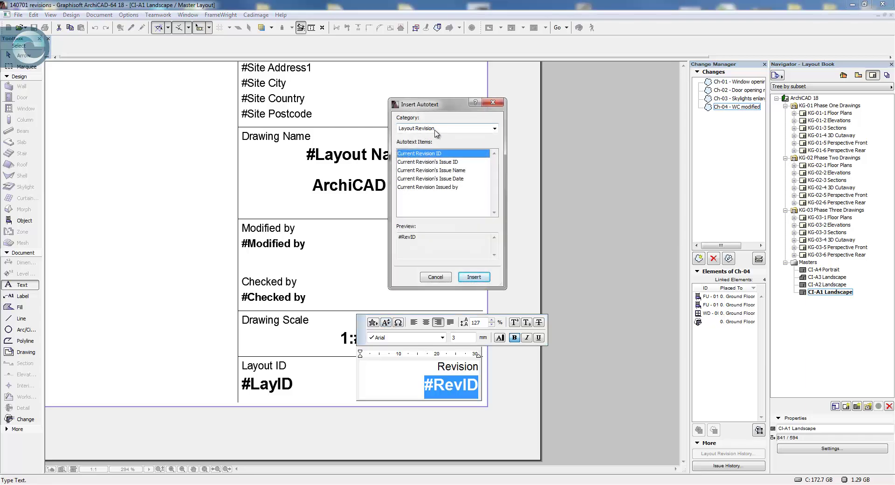
left_click(436, 131)
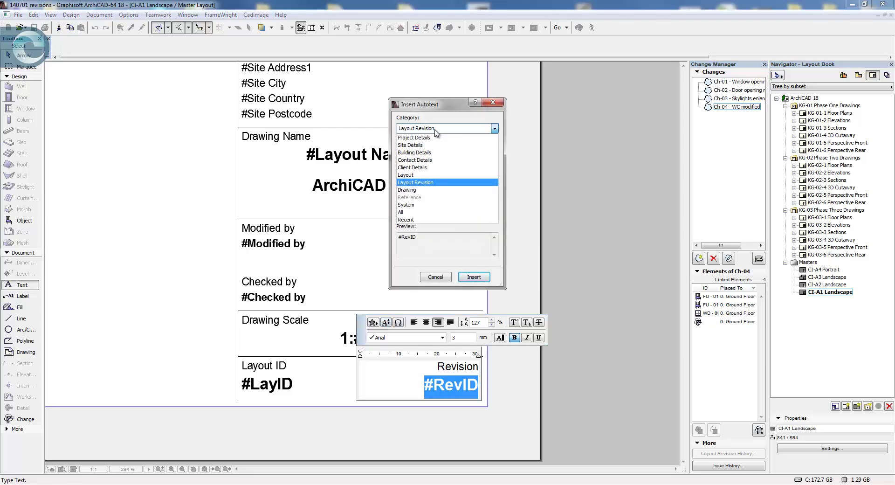
left_click(425, 182)
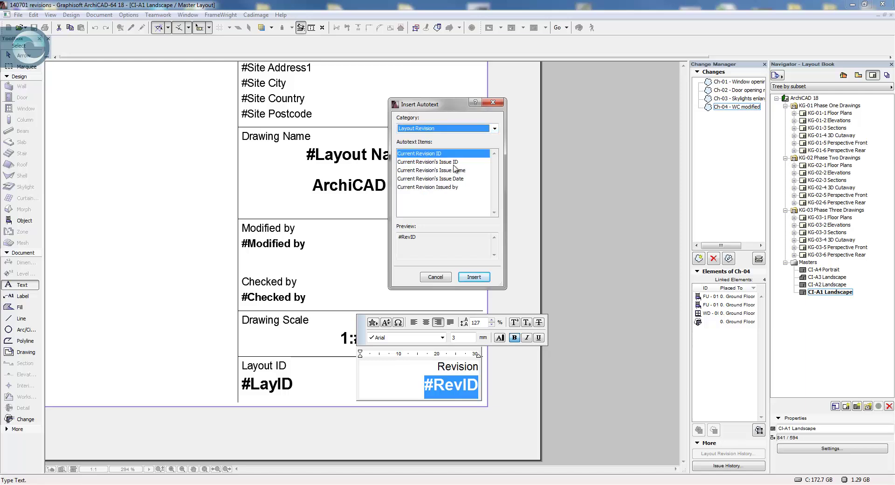
left_click(436, 277)
Step: Open the KG-01-1 Floor Plans layout from the Phase One Drawings subset
double_click(833, 113)
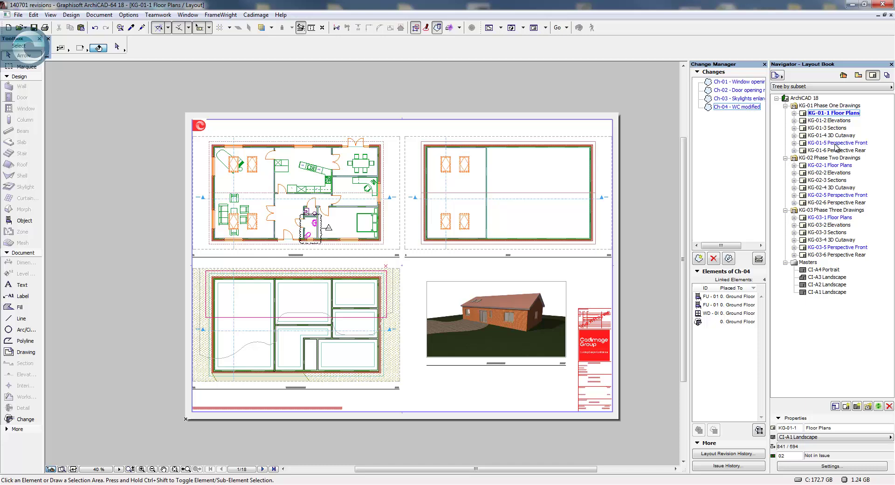
left_click(836, 113)
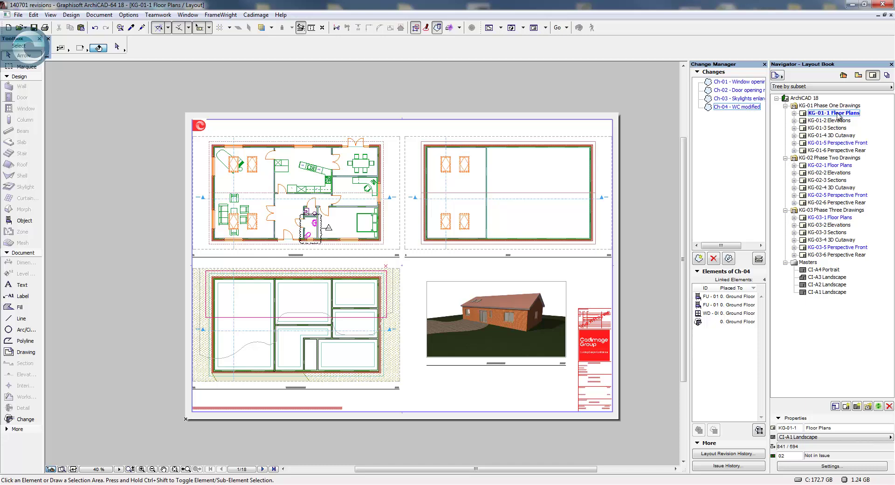